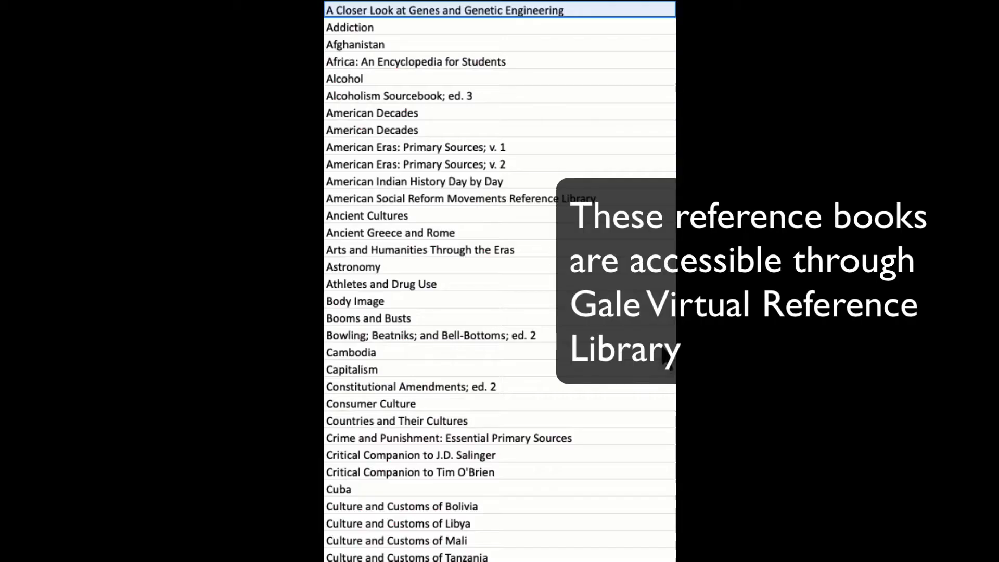
- Look through the list of reference books available in the Gale Virtual Reference Library
scroll(663, 352, down, 10)
scroll(663, 351, down, 18)
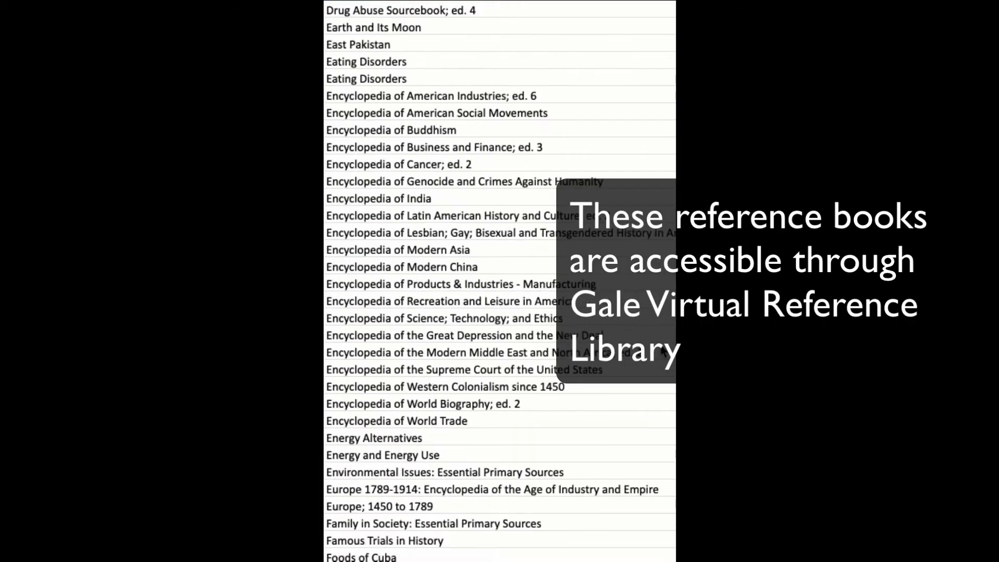
scroll(663, 352, down, 20)
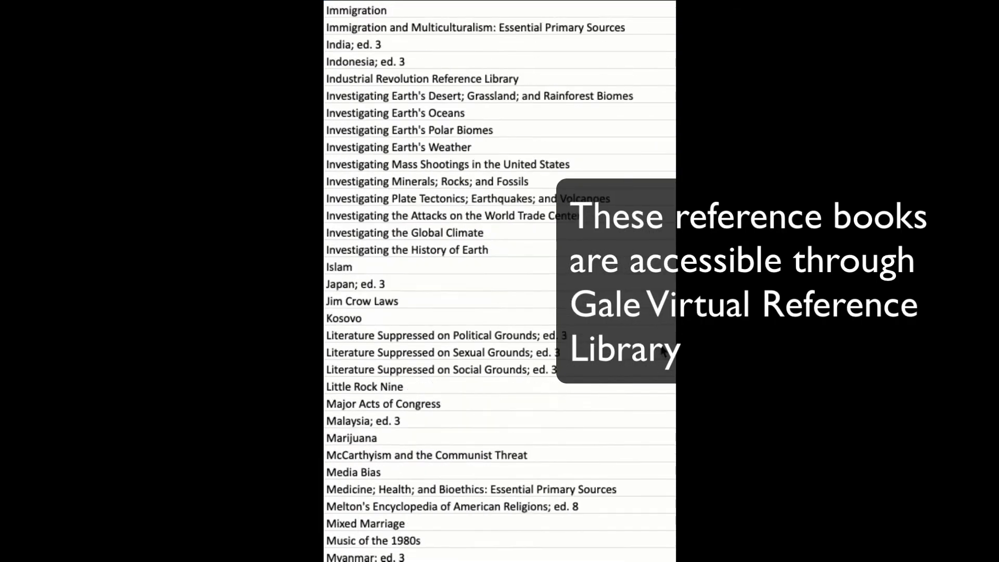
scroll(664, 352, down, 15)
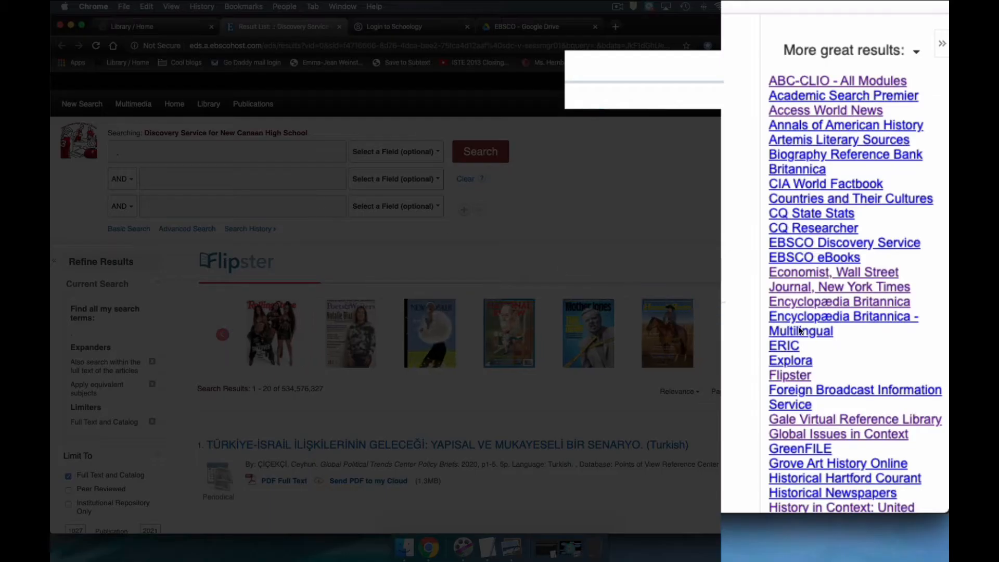
- Open the Gale Virtual Reference Library from the database list and check the Google account sign-in
scroll(890, 351, down, 3)
scroll(850, 196, down, 3)
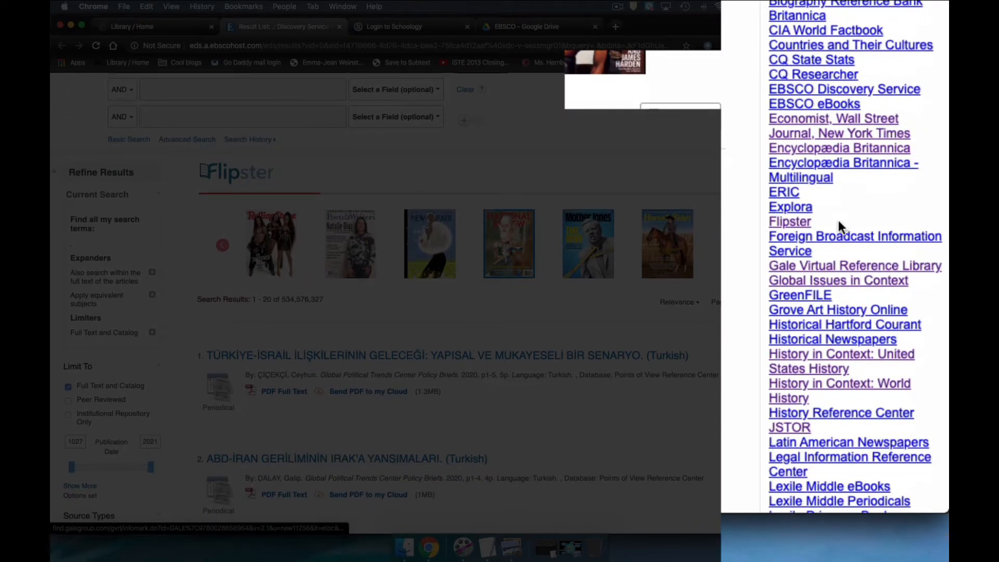
click(805, 264)
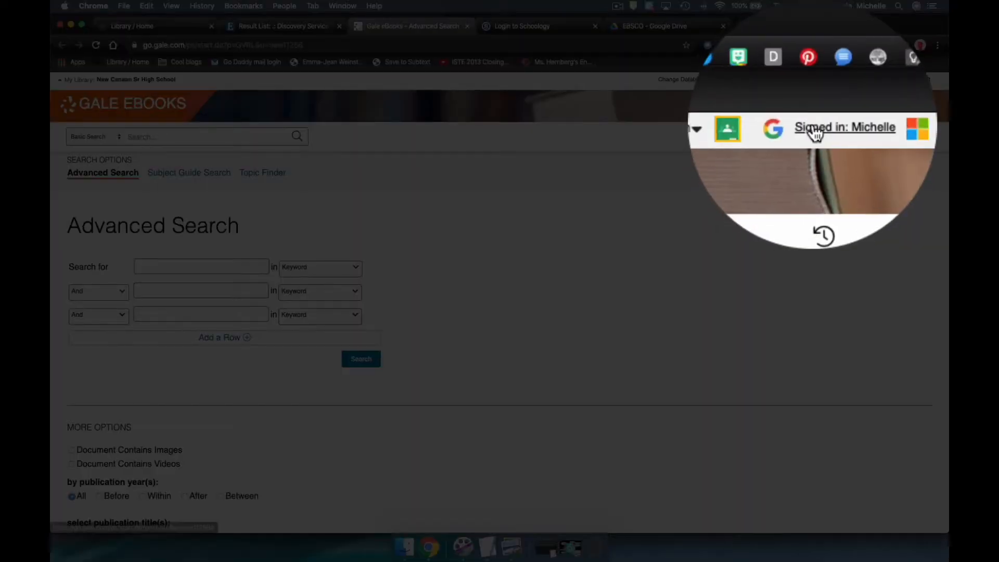
click(814, 81)
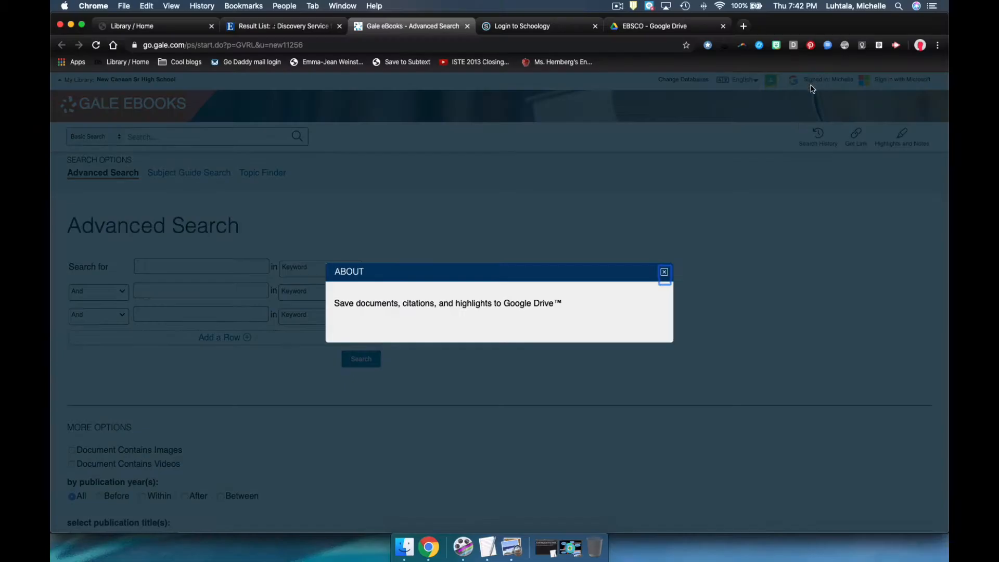
- Run an advanced keyword search for the exact phrase "Mustard gas" in quotation marks
click(301, 231)
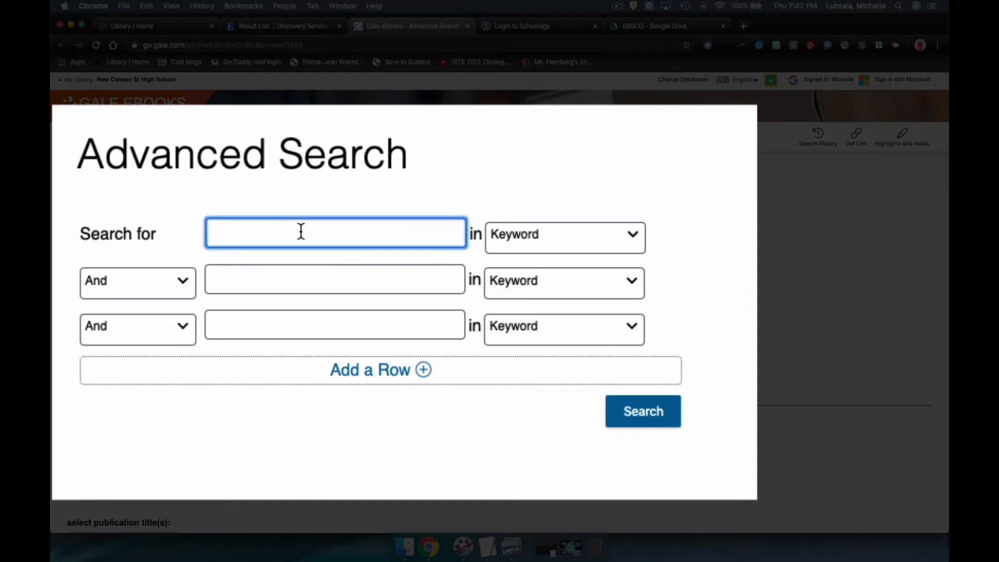
text(Mustard)
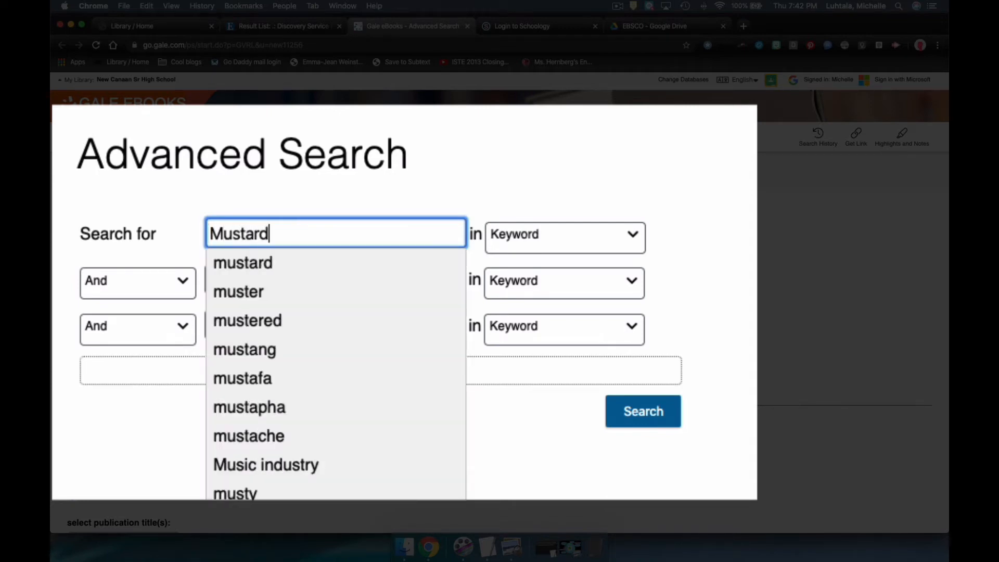
text( gas)
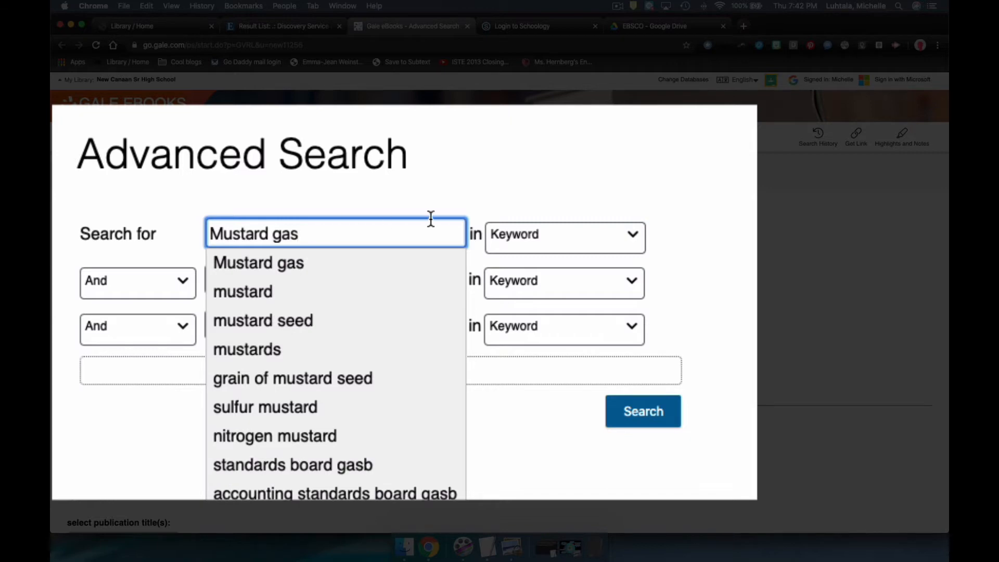
click(297, 268)
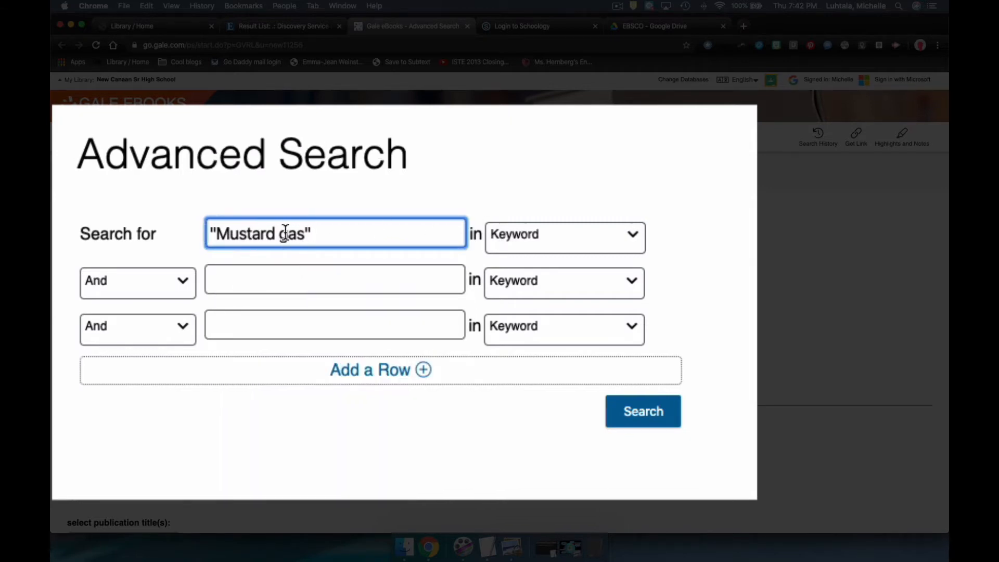
click(658, 414)
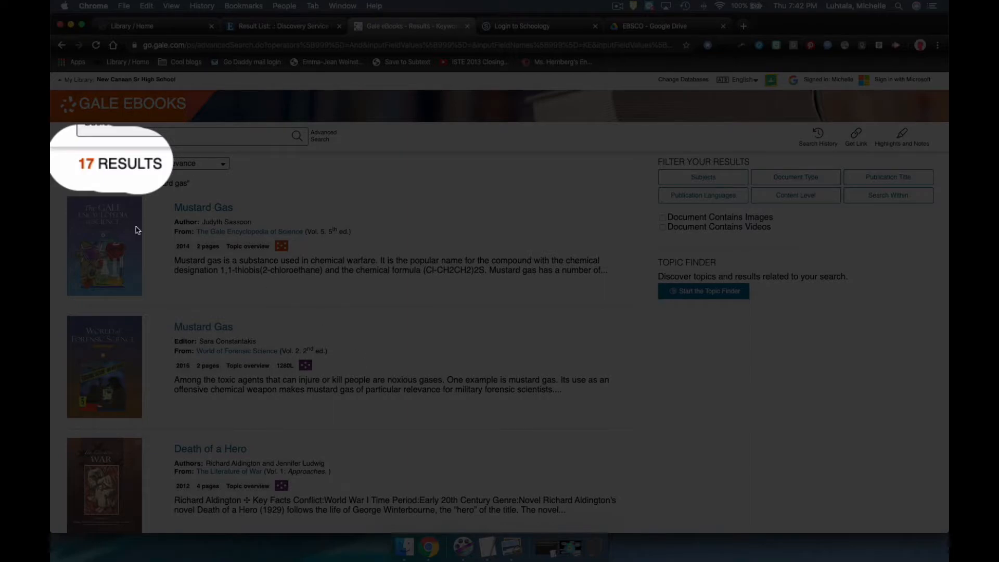
- Review the search results and open the Mustard Gas article from The Gale Encyclopedia of Science
scroll(472, 279, down, 3)
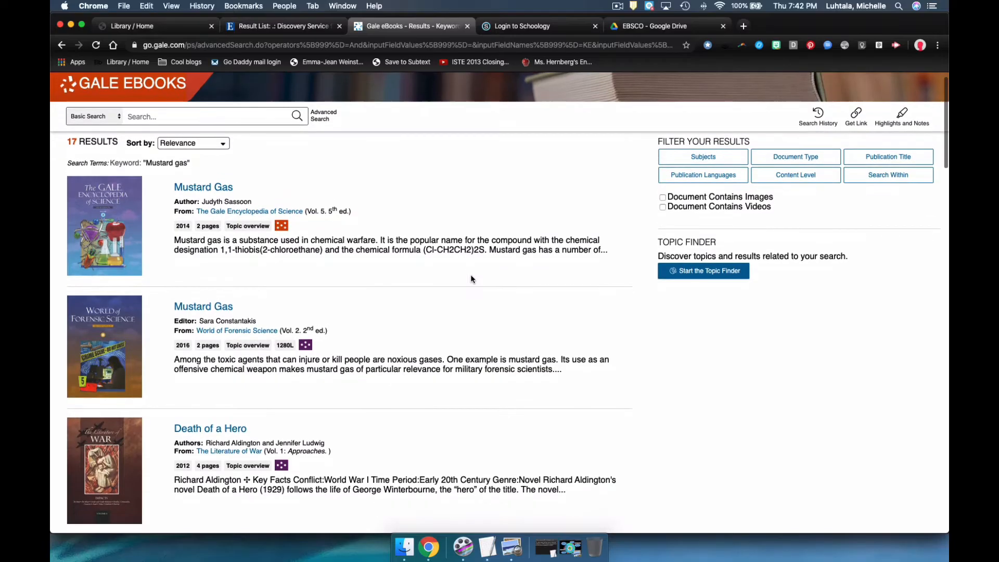
scroll(472, 280, down, 3)
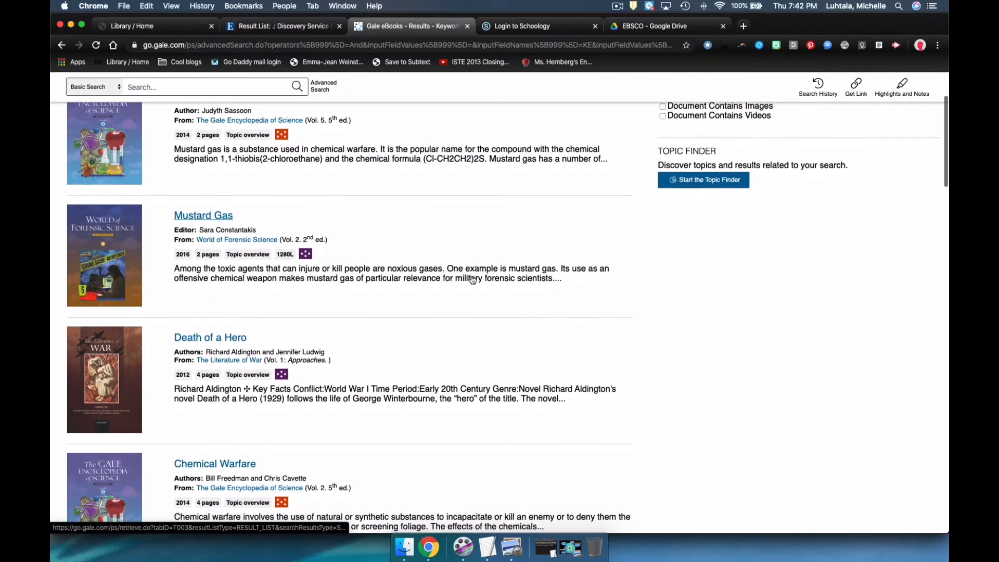
scroll(472, 279, down, 1)
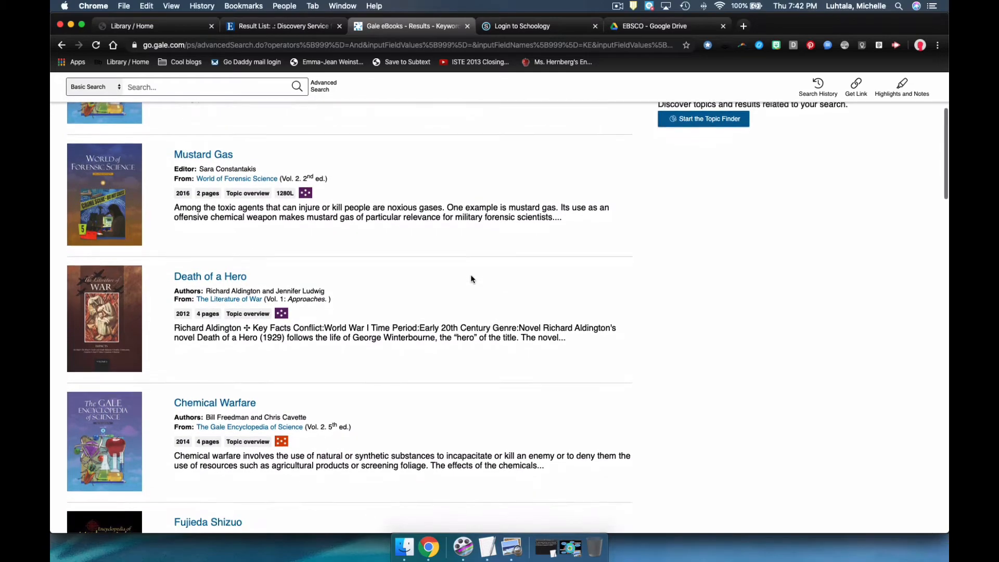
scroll(472, 278, up, 5)
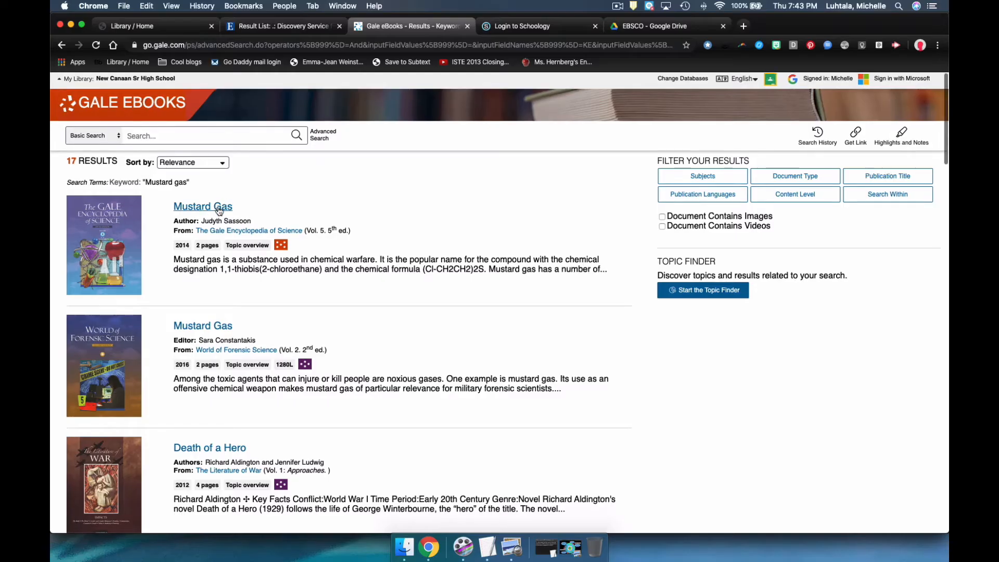
click(217, 207)
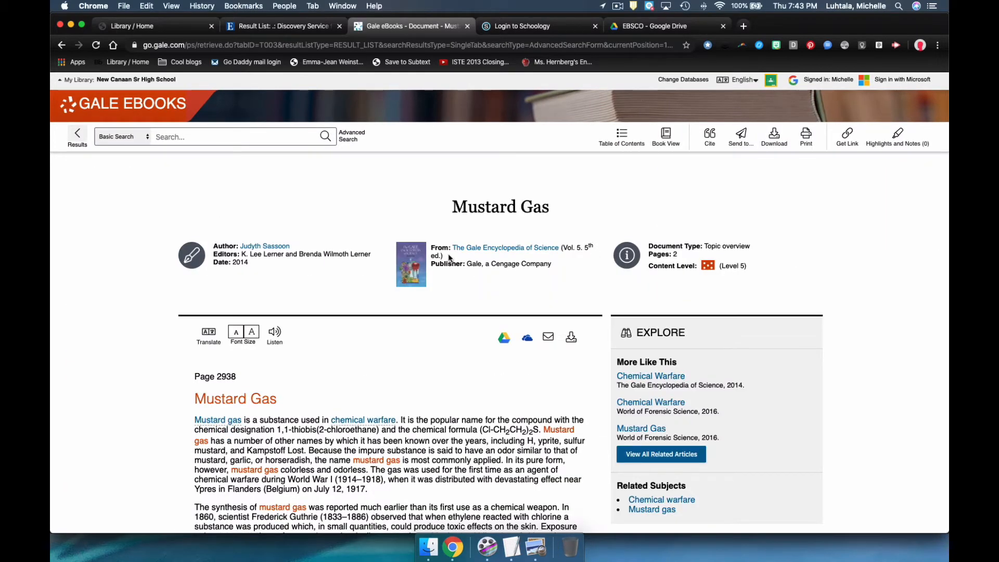
- Find the mentions of "world war I" and of "1917" within the Mustard Gas article
key(super+f)
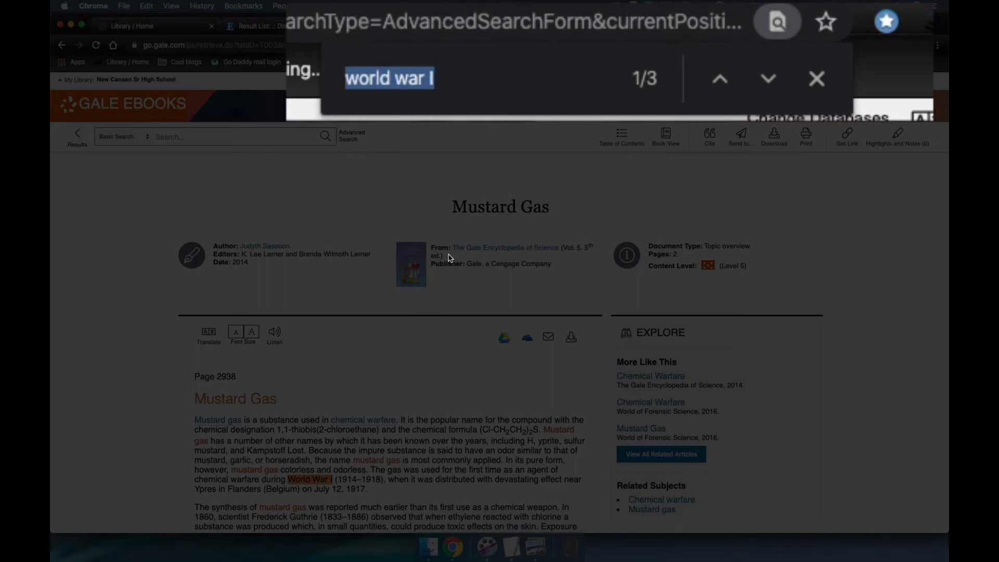
key(Return)
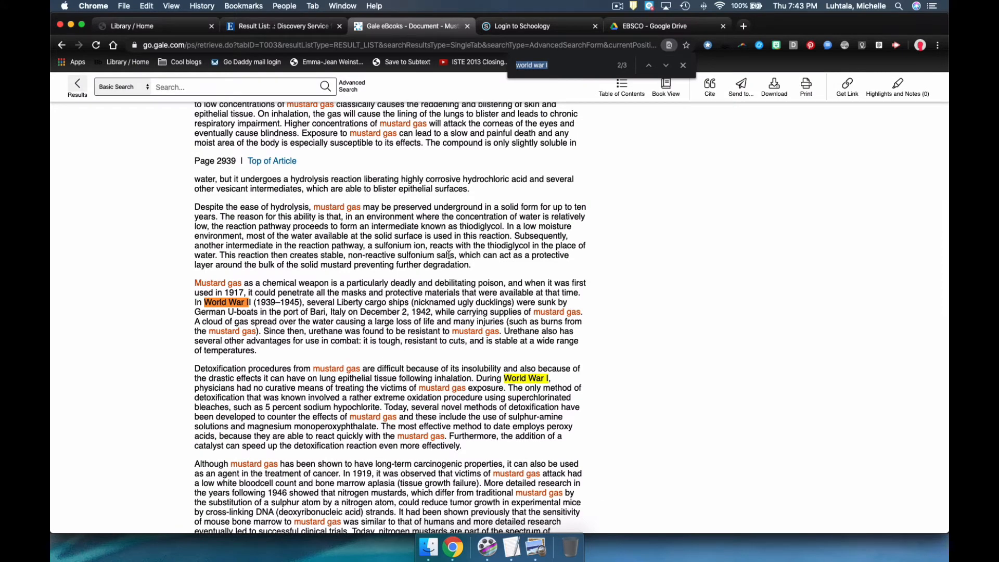
key(Return)
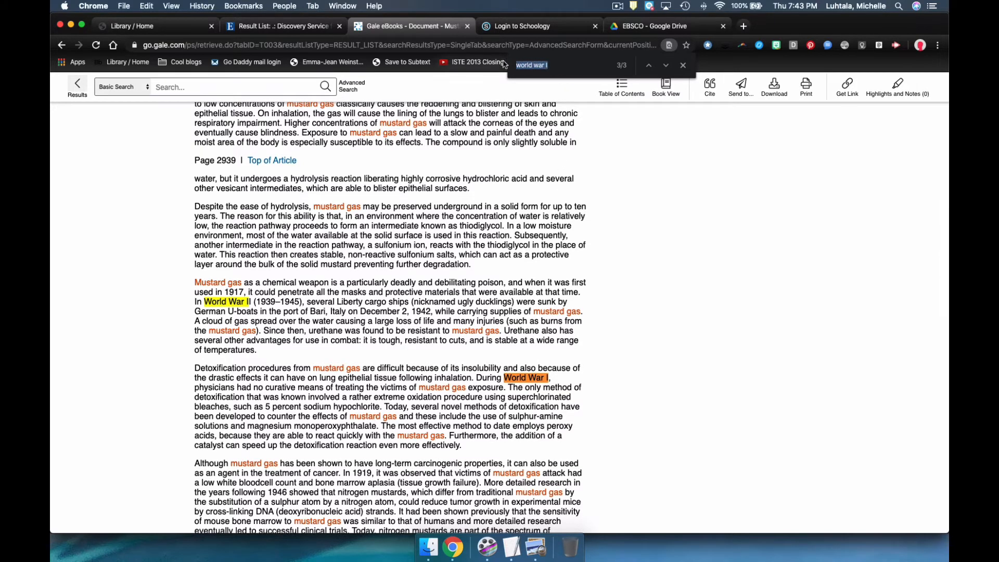
text(1917)
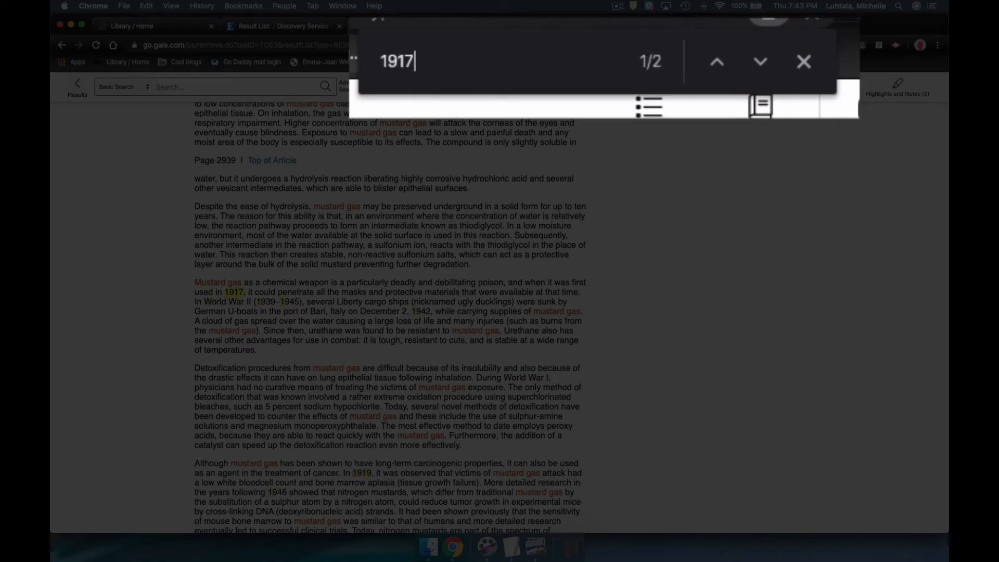
key(Return)
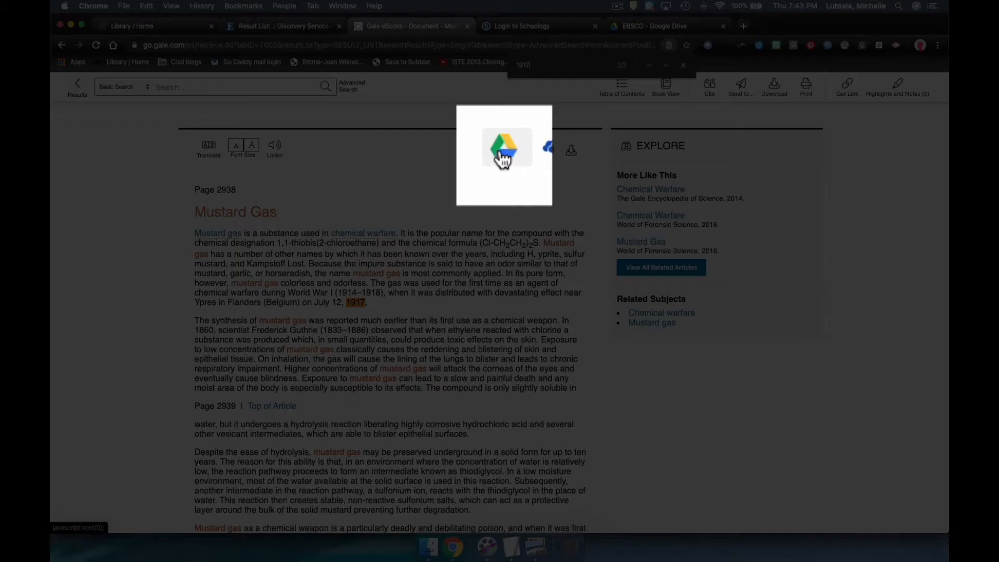
- Save the Mustard Gas article to Google Drive and open the Gale eBooks folder there
click(504, 151)
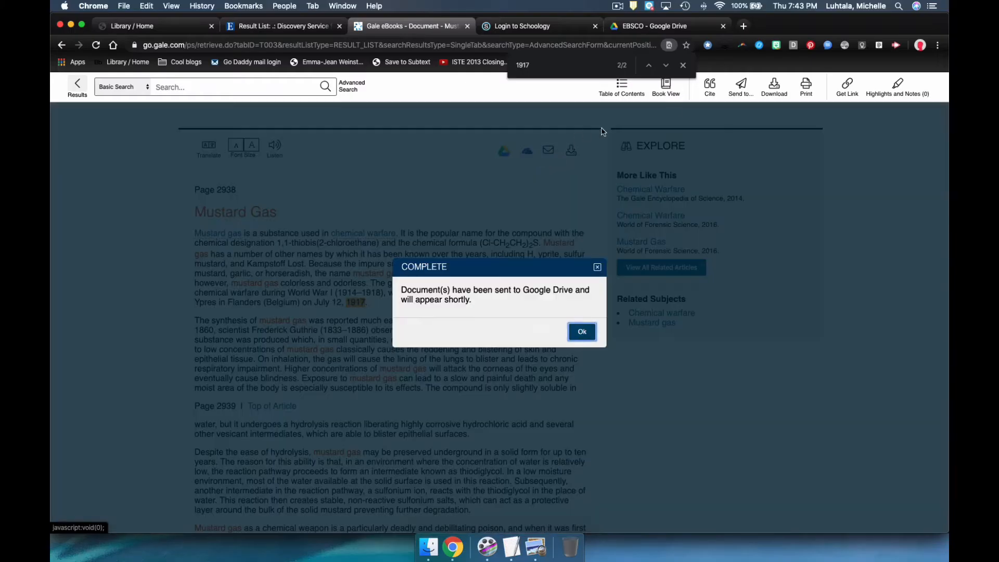
click(643, 31)
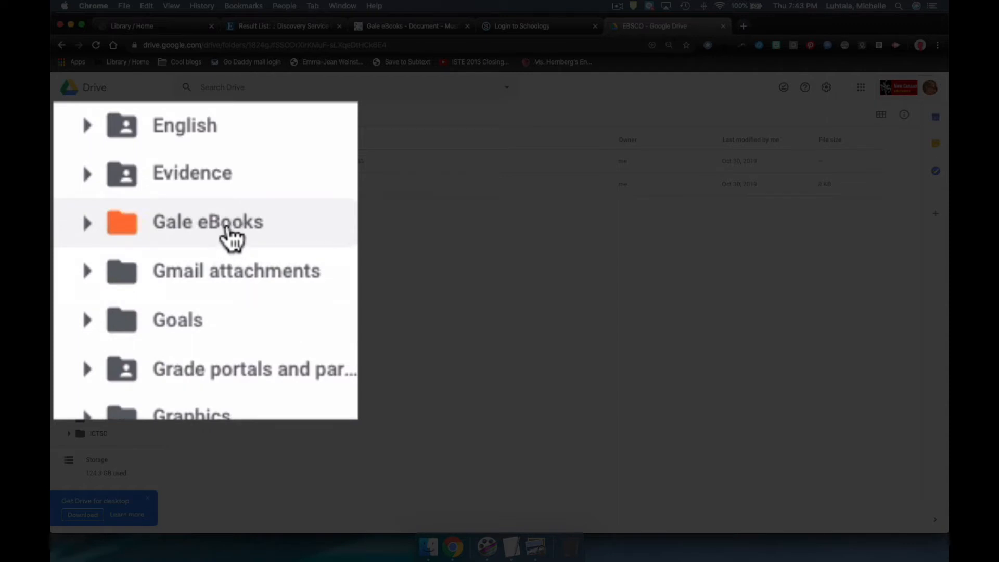
click(110, 248)
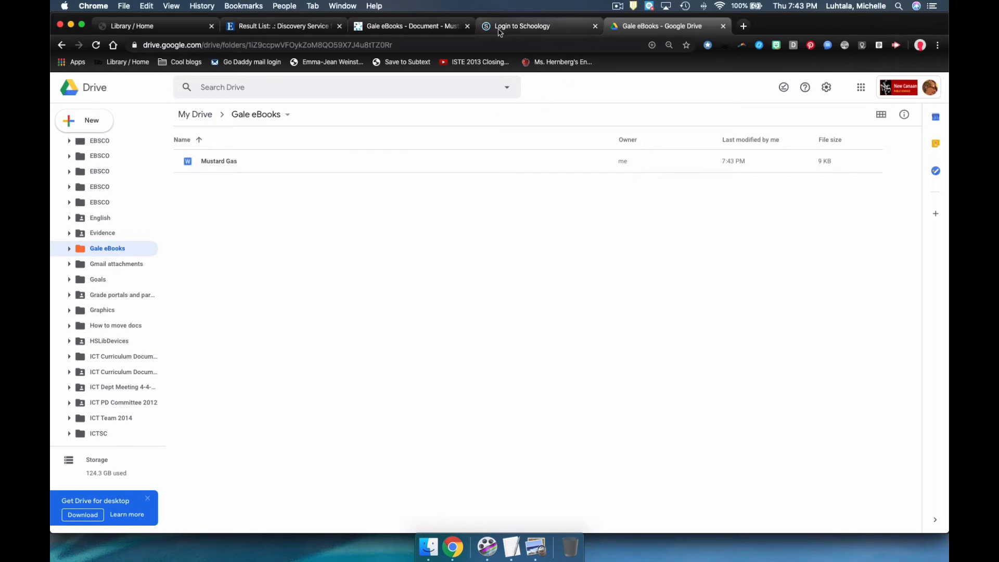
- Preview the saved Mustard Gas file and open it with Google Docs
click(213, 164)
double_click(213, 165)
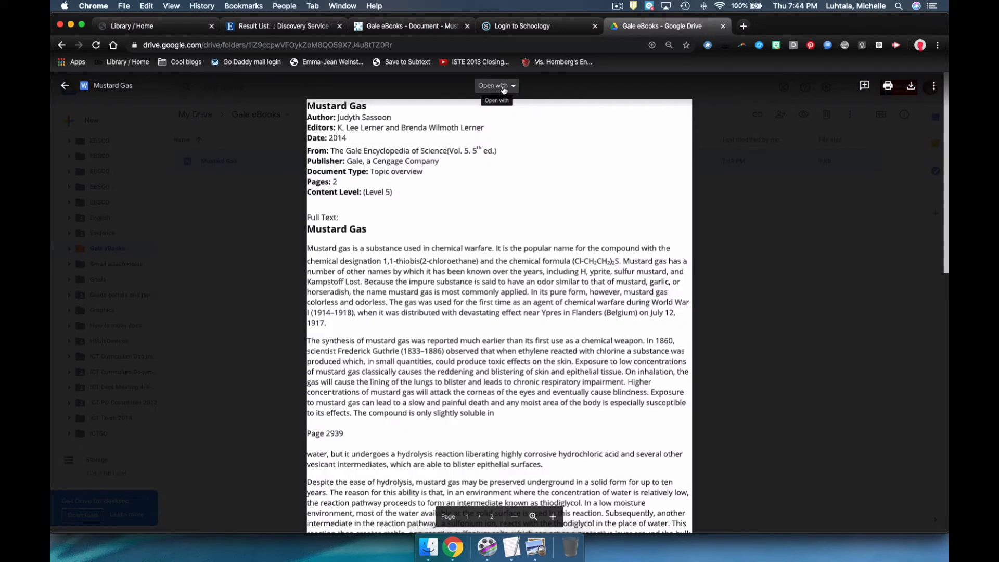
click(504, 86)
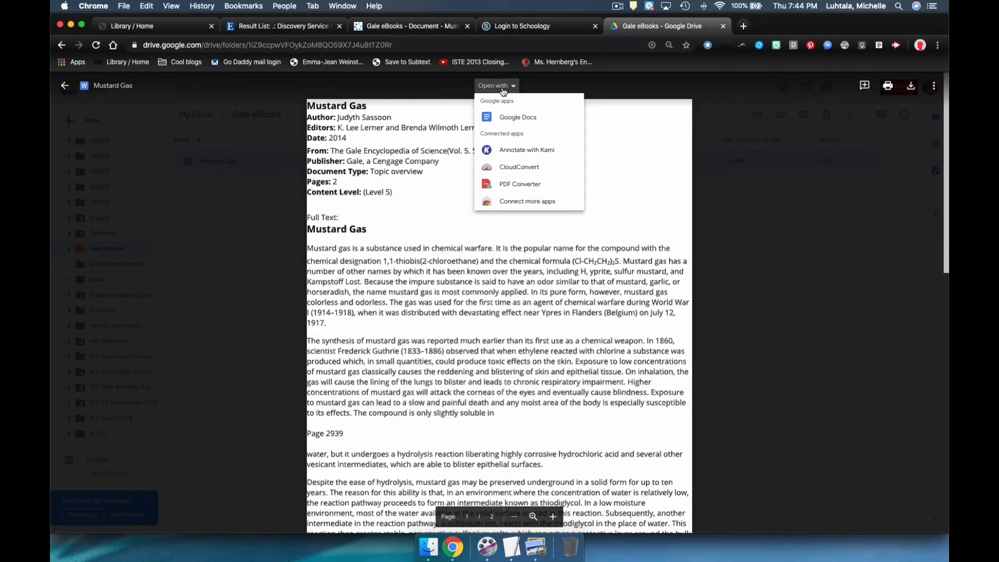
click(502, 117)
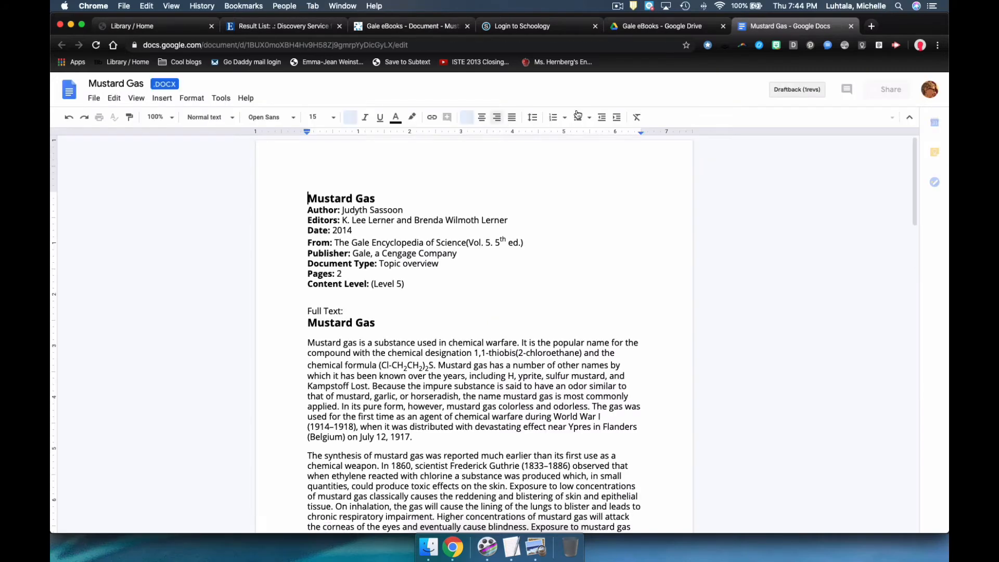
- Return to the Gale eBooks article, dismiss the save notice, and open the related Chemical Warfare article from World of Forensic Science, 2016
click(376, 27)
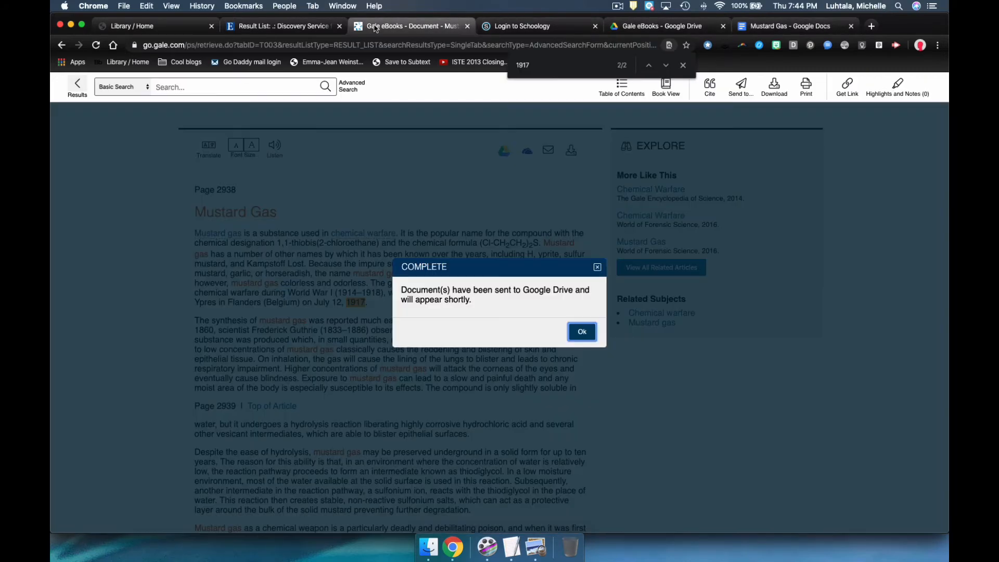
click(580, 332)
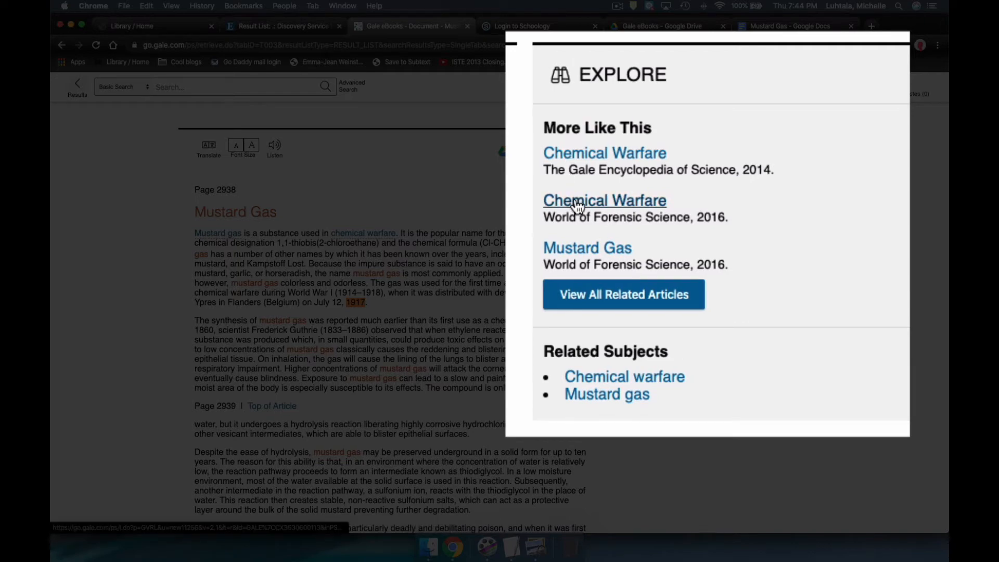
scroll(637, 158, down, 3)
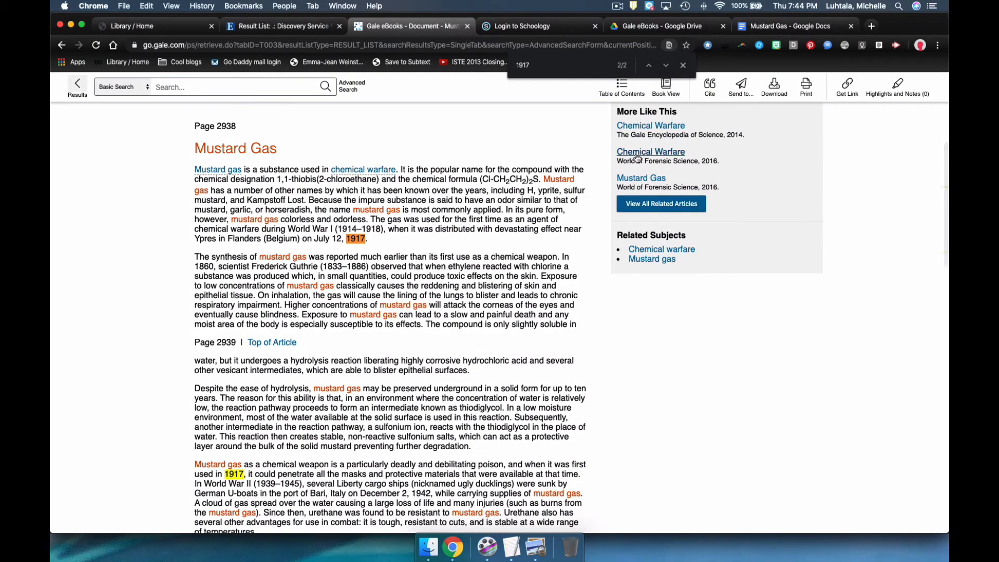
click(637, 154)
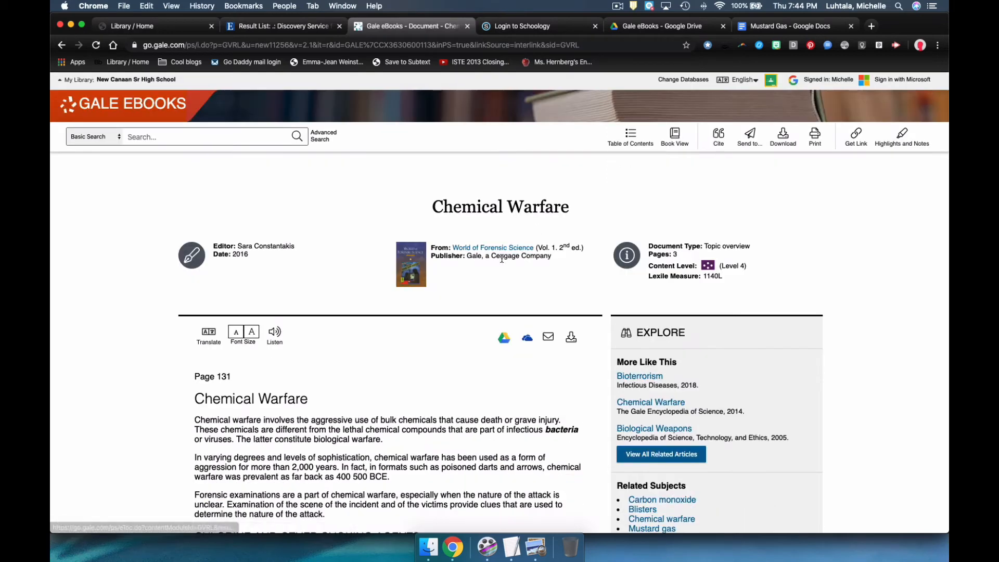
- Skim the Chemical Warfare article, view its MLA 8th Edition citation in the citation tools, and close them
scroll(497, 263, down, 3)
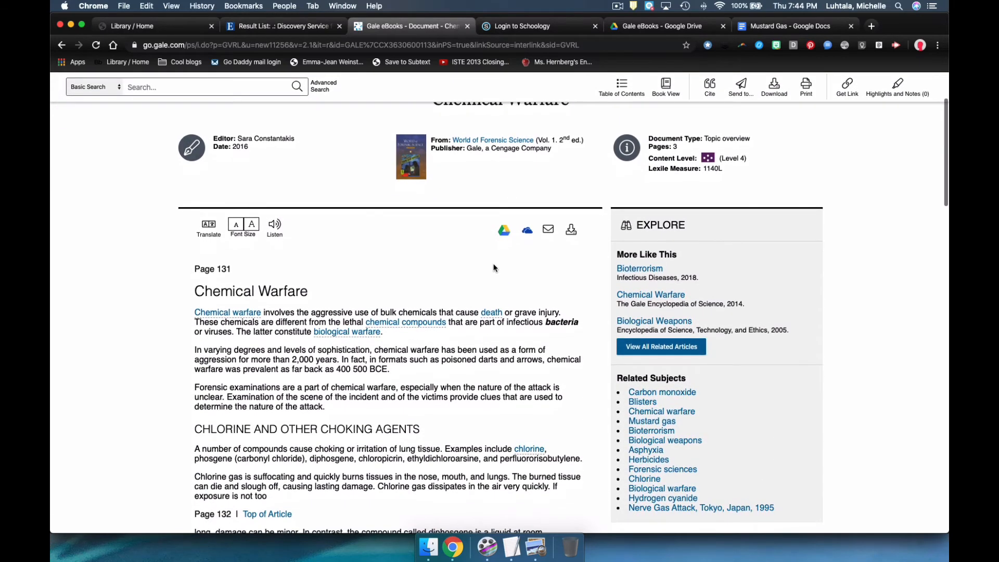
scroll(494, 267, down, 5)
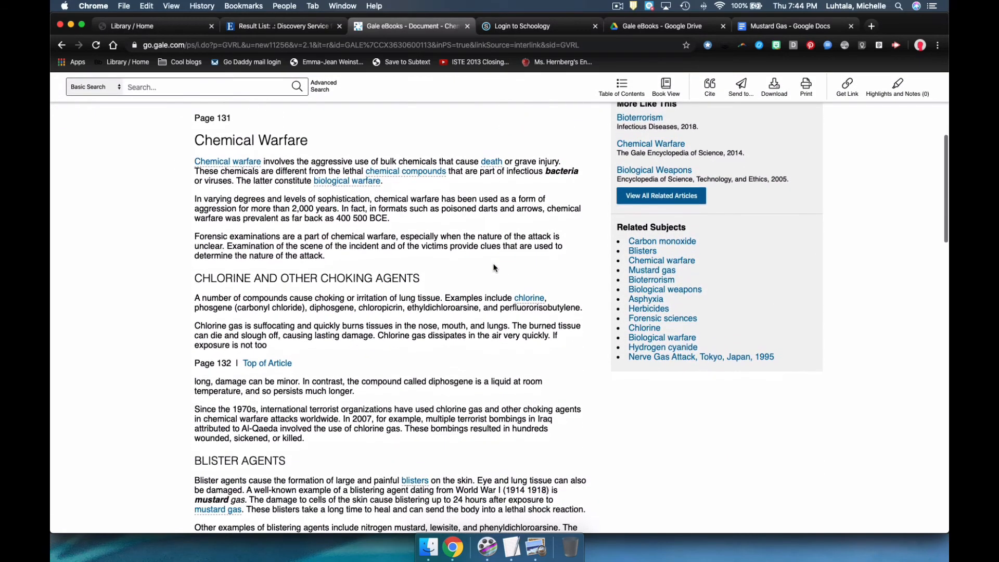
scroll(494, 267, down, 5)
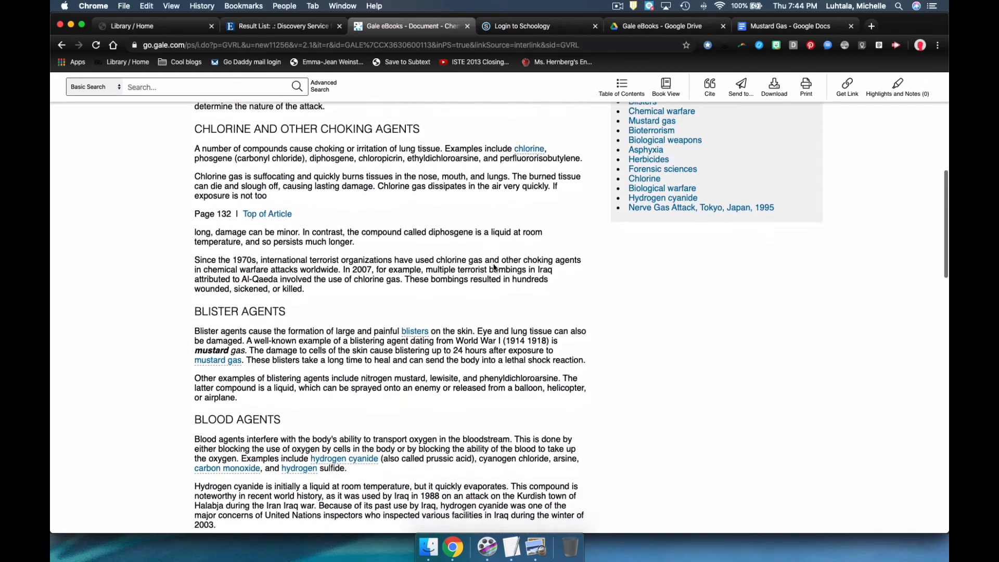
scroll(494, 268, down, 5)
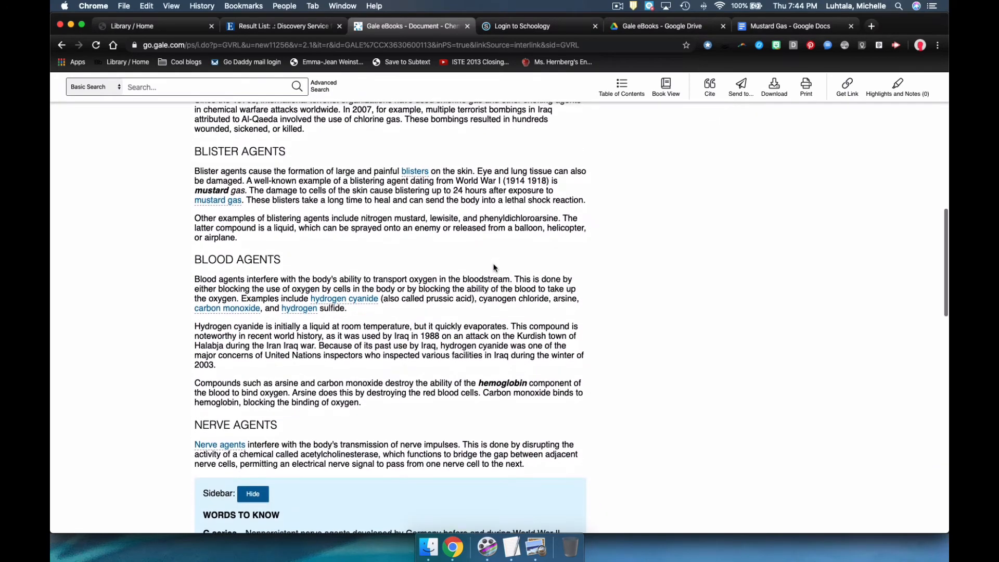
scroll(494, 268, down, 4)
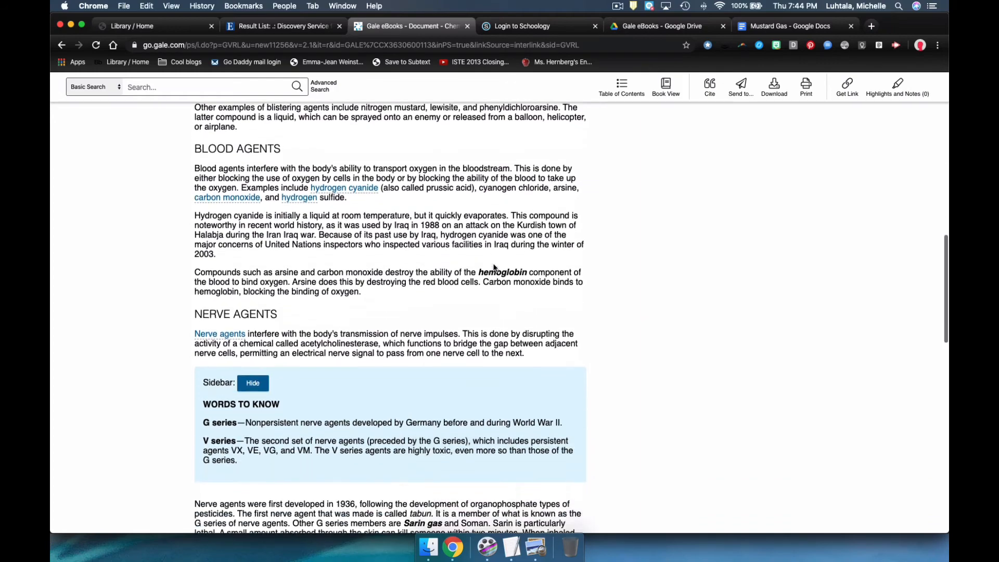
scroll(494, 268, up, 20)
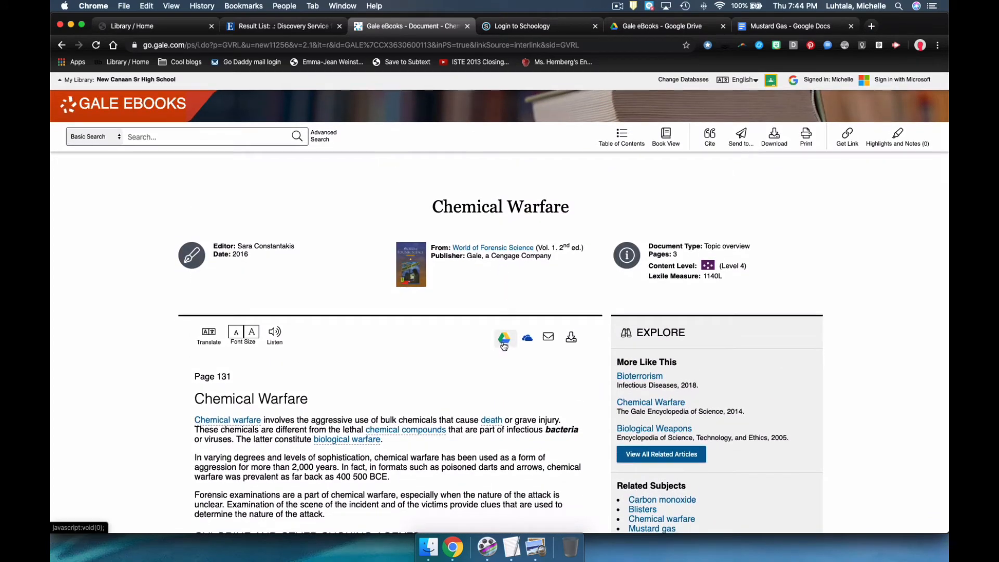
click(711, 136)
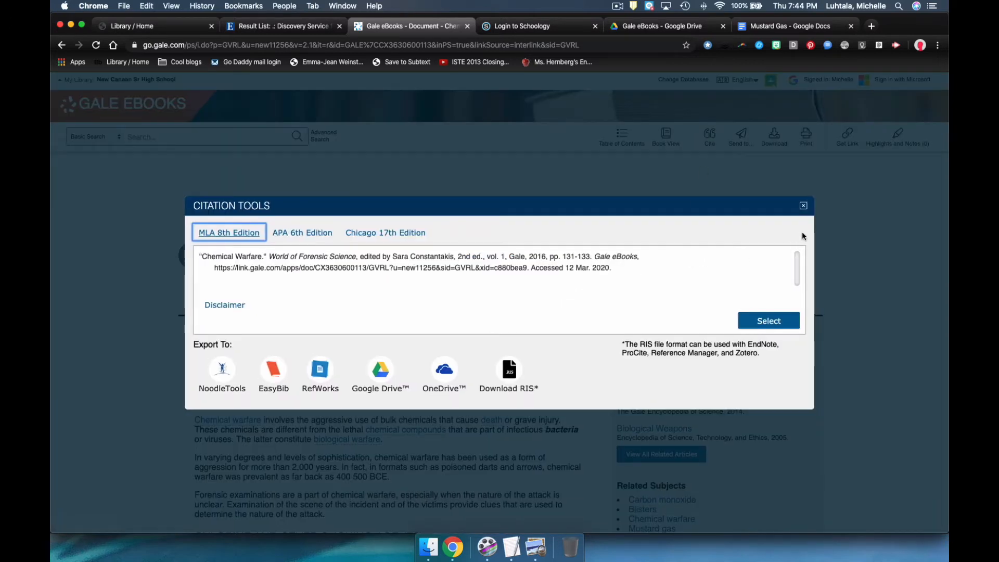
click(803, 207)
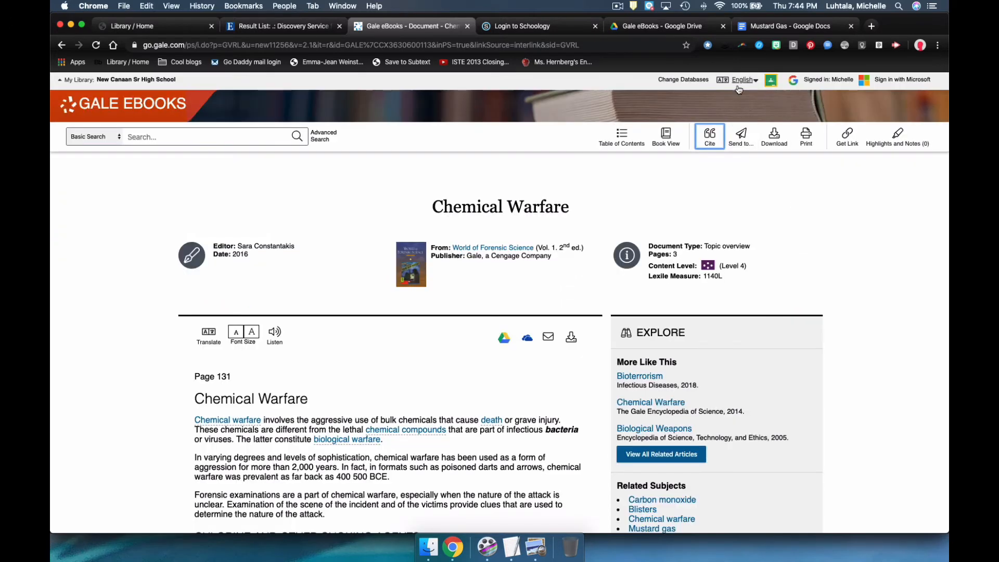
- Switch to the Mustard Gas document in Google Docs and select the MLA 8th Edition source citation at its end
click(763, 30)
scroll(561, 222, down, 20)
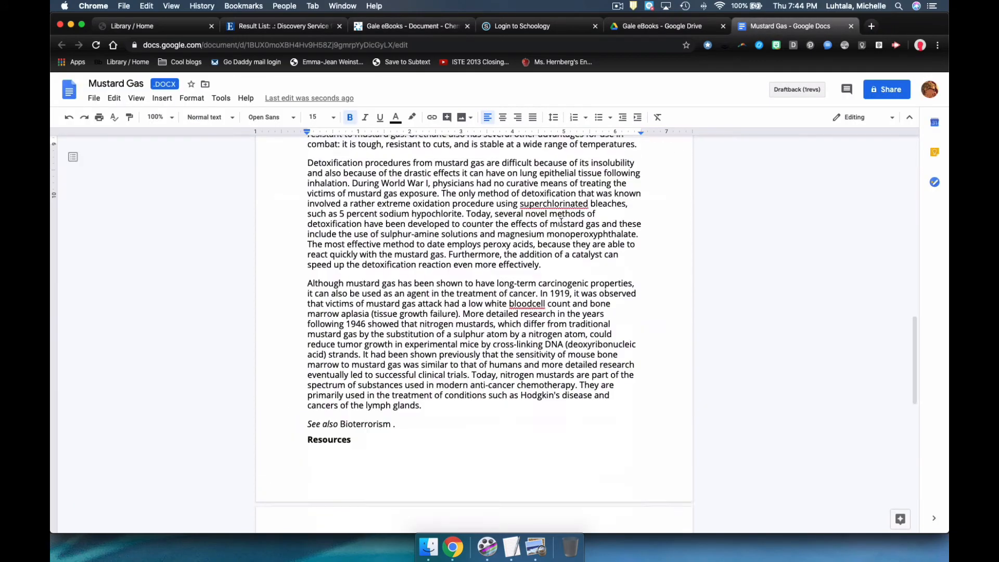
scroll(561, 222, up, 5)
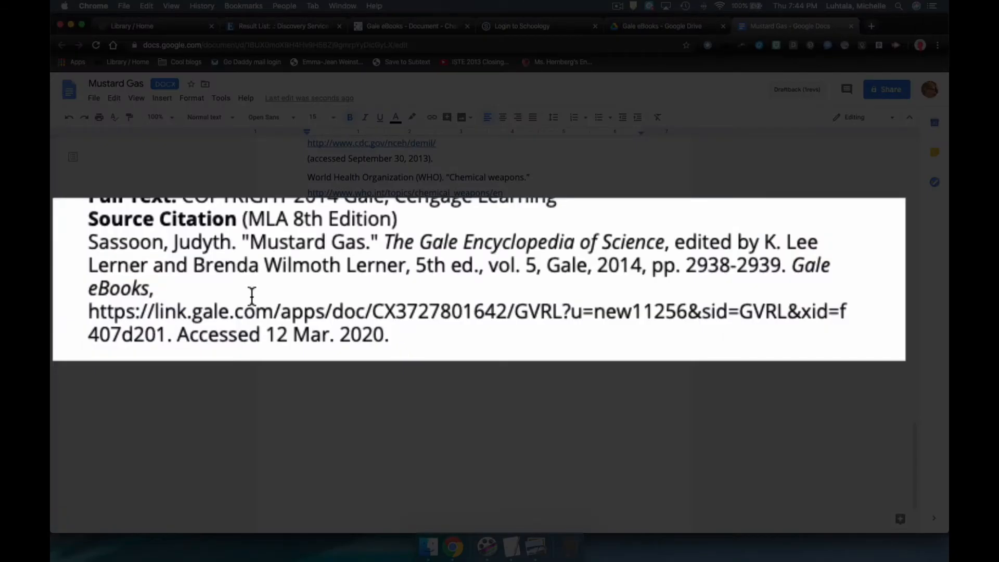
drag(390, 334, 65, 243)
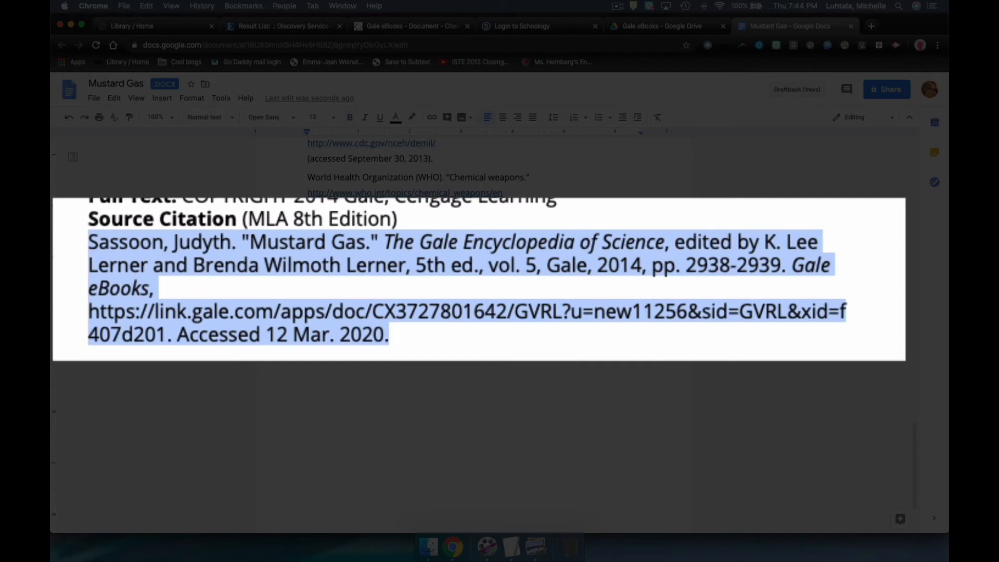
- Return to the Chemical Warfare article, view the research question note in TextEdit, and minimize the note
click(358, 27)
click(518, 549)
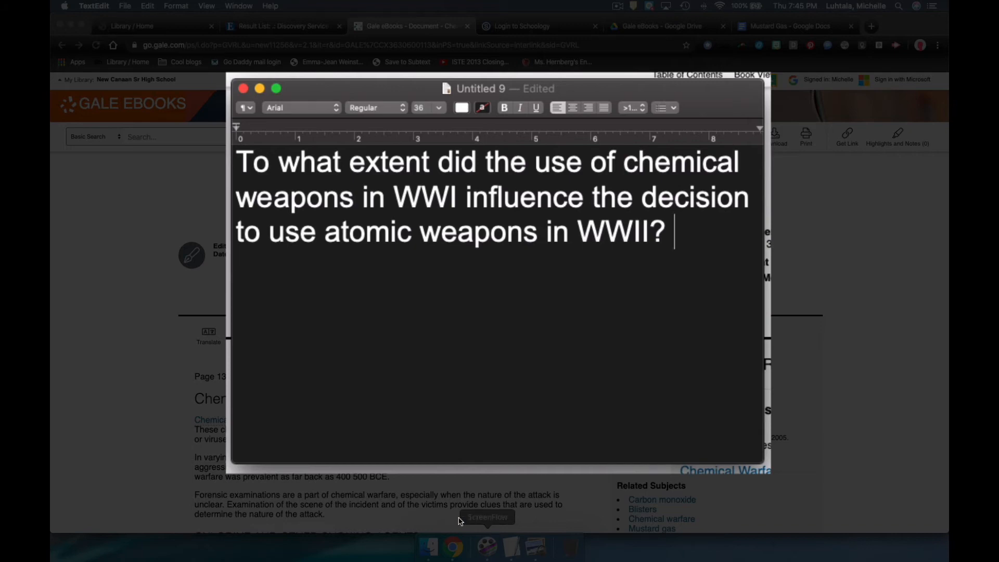
click(261, 89)
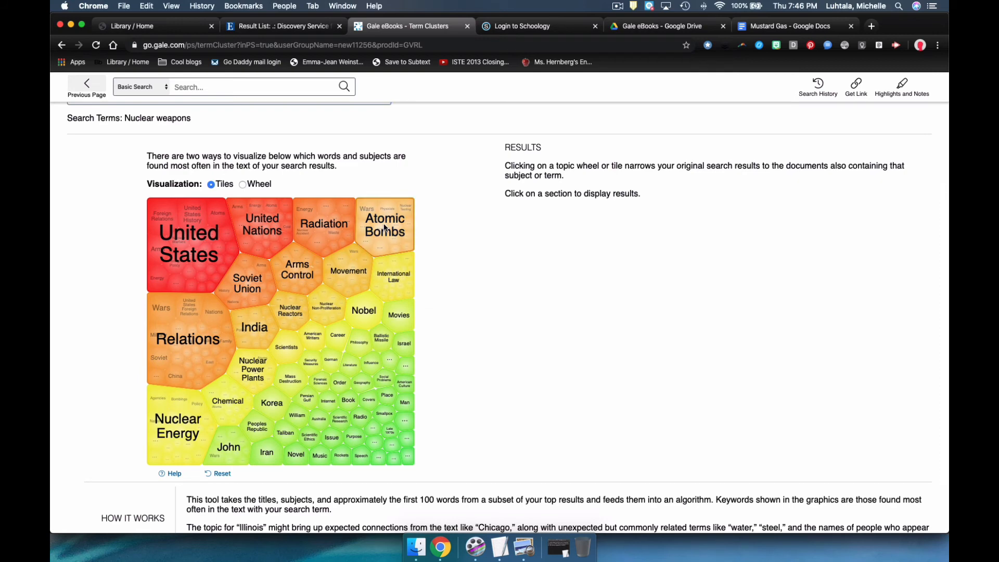
- In the Nuclear weapons term clusters, expand Atomic Bombs and show the results for the Hiroshima Bombardment, Nagasaki subtopic
click(384, 227)
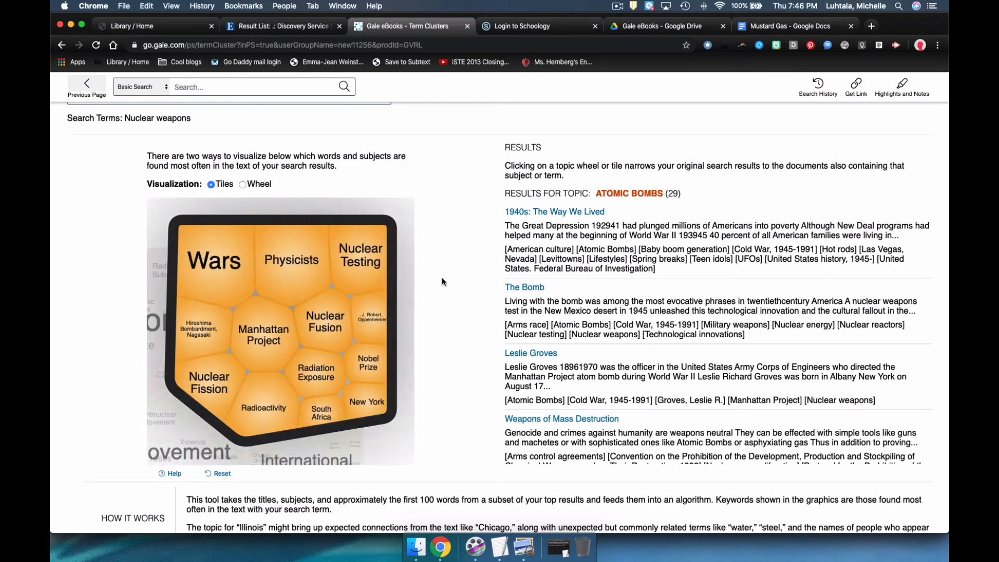
click(201, 336)
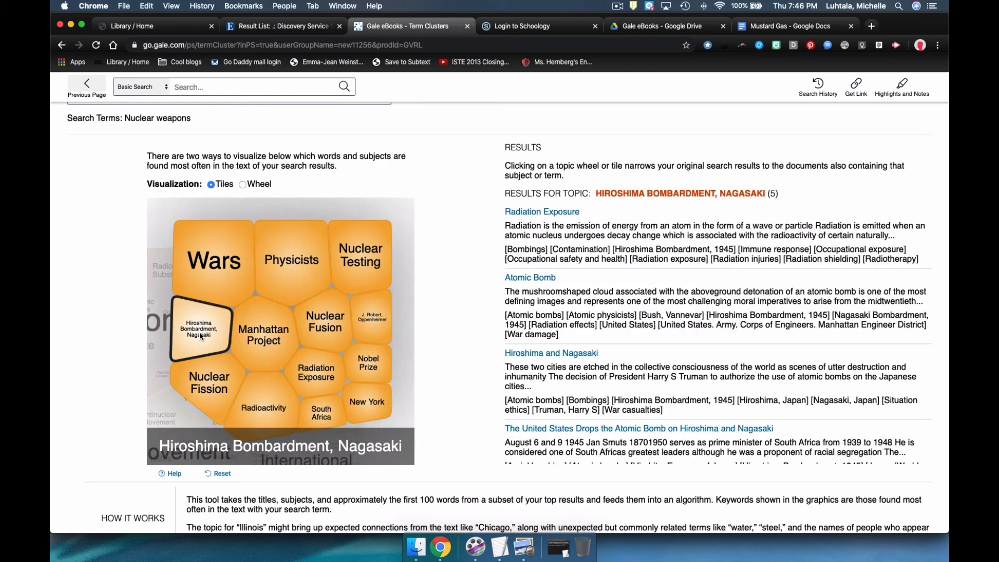
click(250, 339)
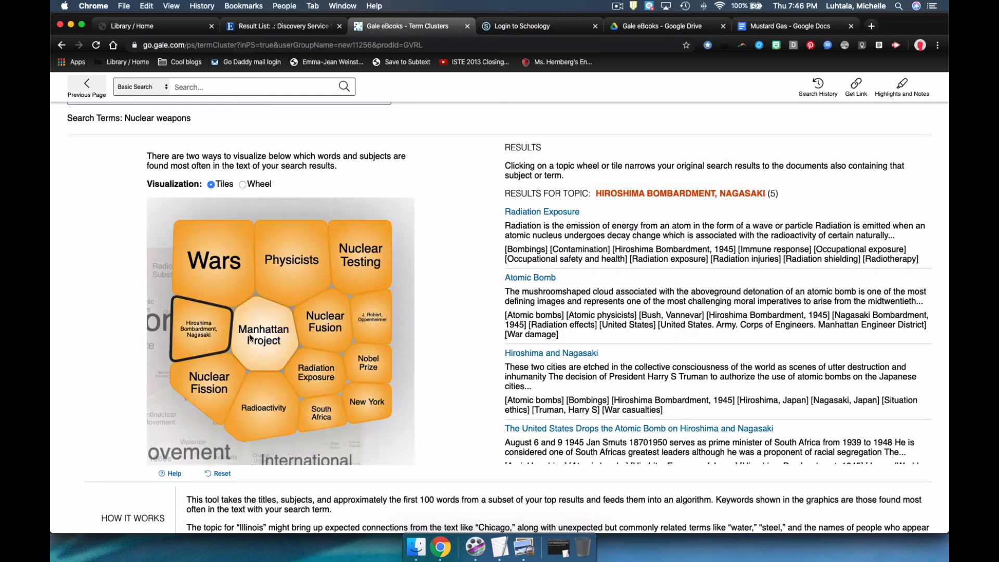
click(185, 330)
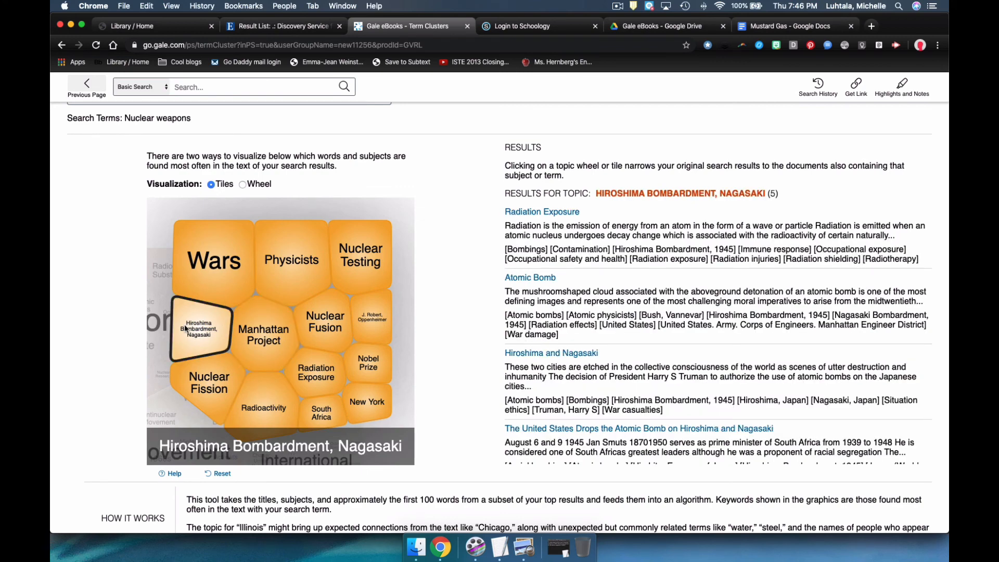
click(292, 268)
click(193, 335)
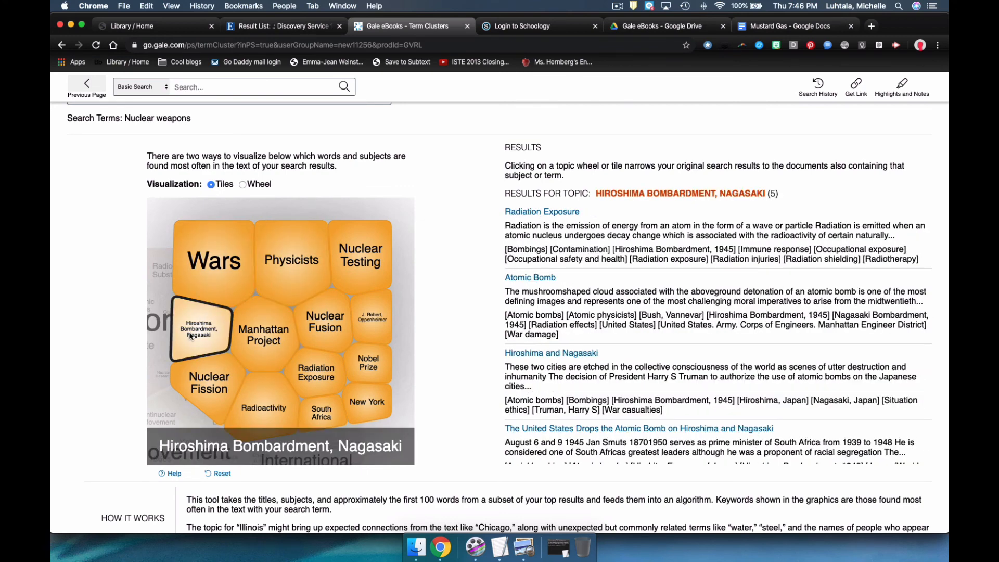
- View the Nuclear Testing results, switch back to Hiroshima Bombardment, Nagasaki, and skim its articles
click(364, 278)
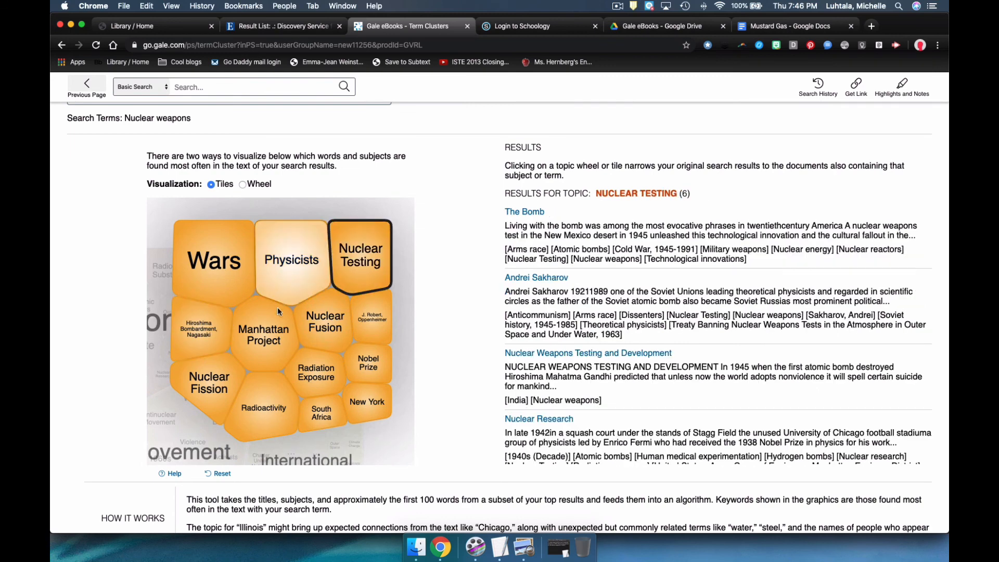
click(205, 329)
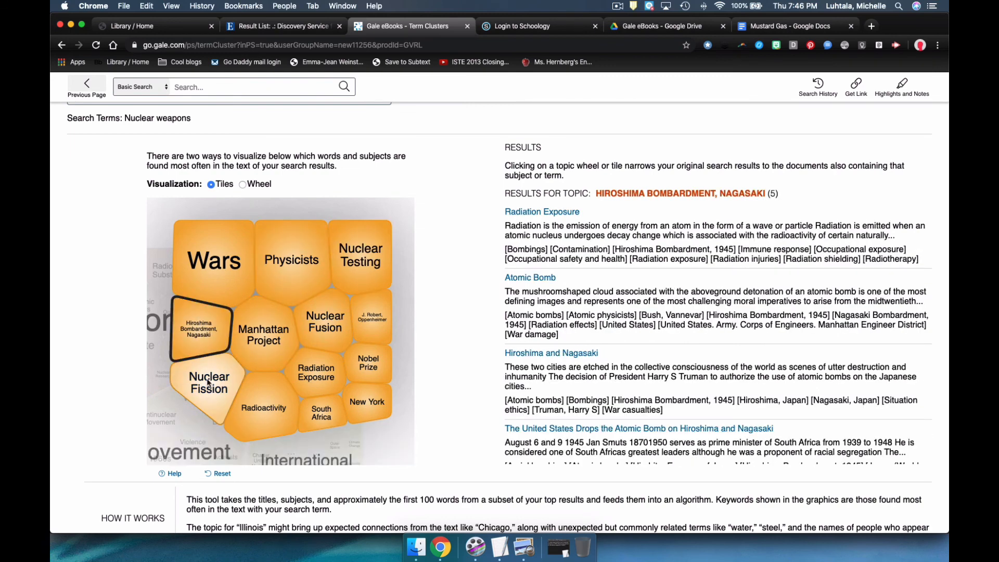
click(208, 384)
click(193, 334)
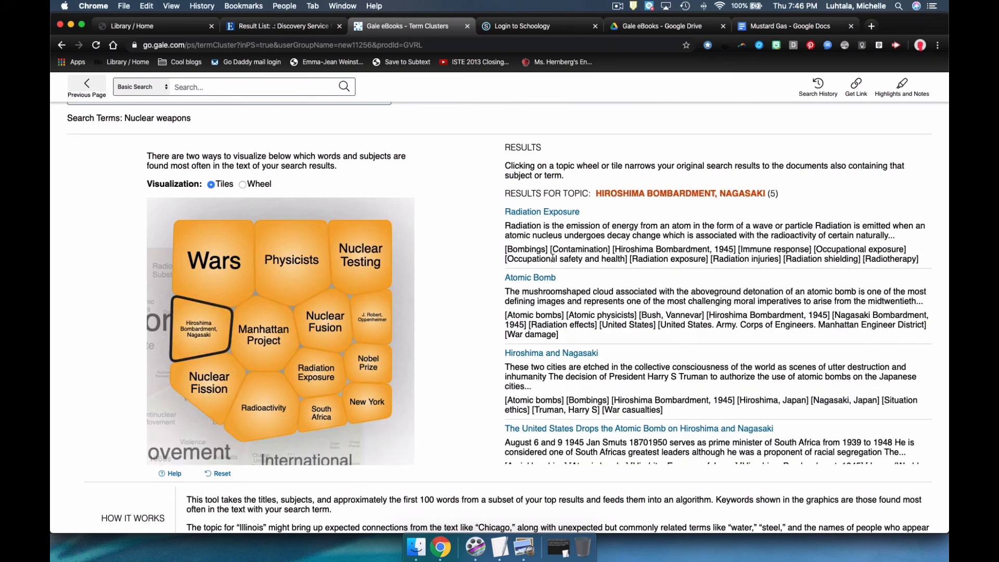
scroll(603, 301, down, 3)
scroll(602, 300, up, 3)
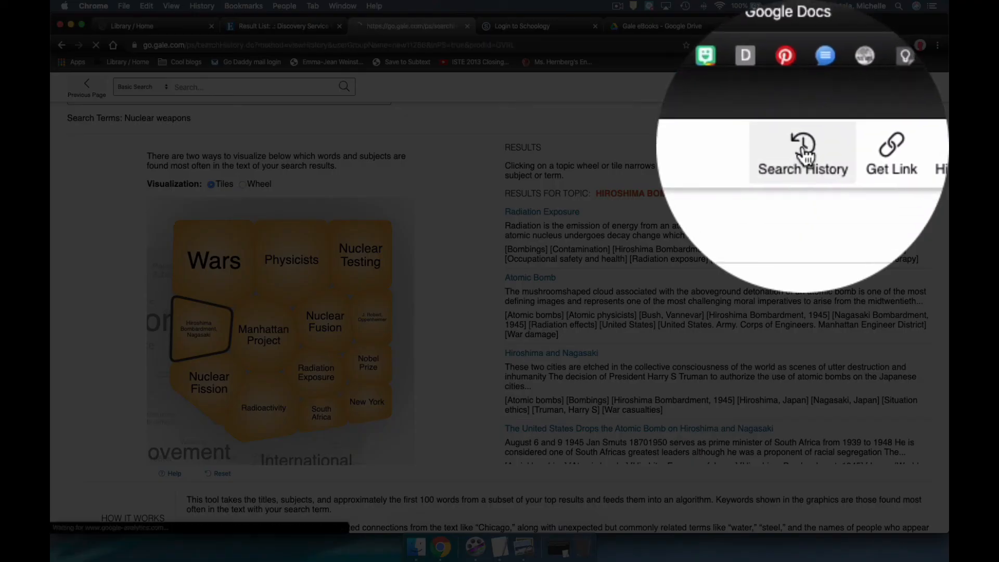
- Open the search history and revise the advanced keyword search for "Mustard gas"
click(818, 85)
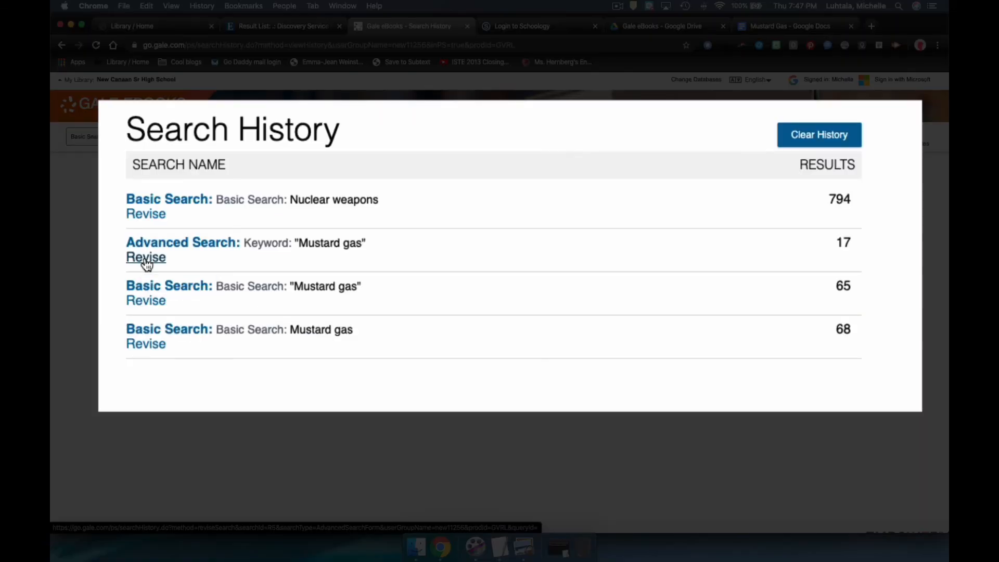
click(272, 257)
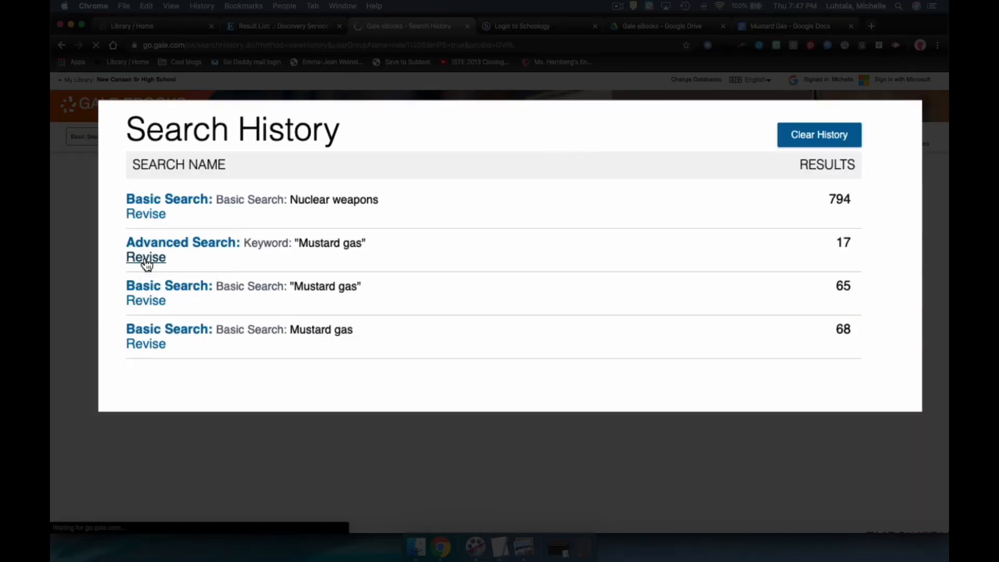